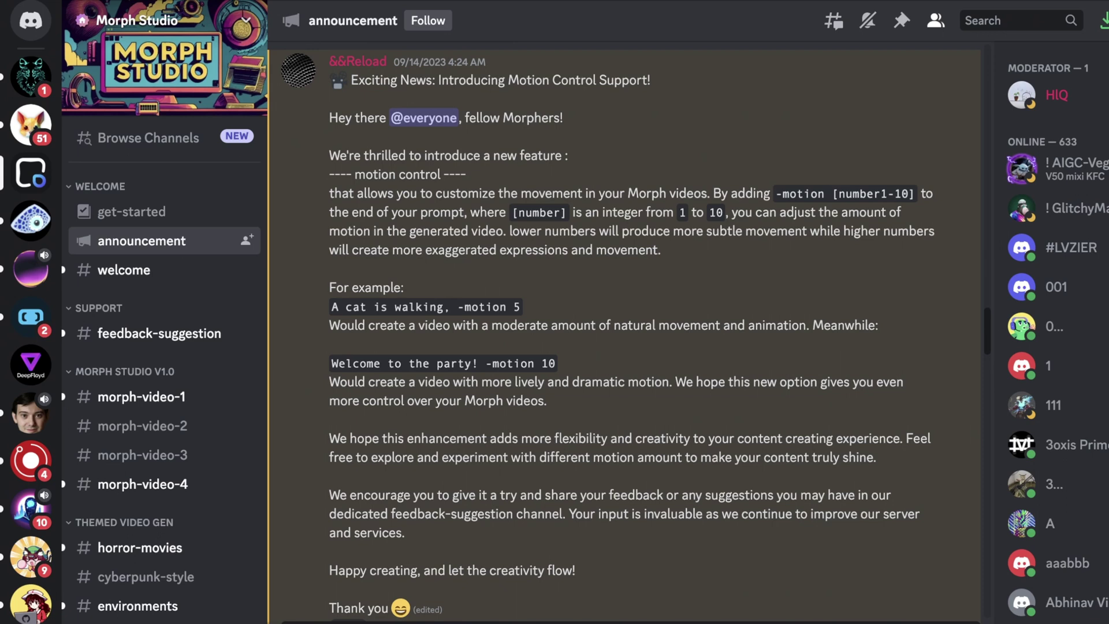
- Scroll down the announcements to the Sept 21, 2023 post on -camera zoom, pan and rotate options
{"action": "scroll", "coordinate": [624, 330], "scroll_direction": "down", "scroll_amount": 10}
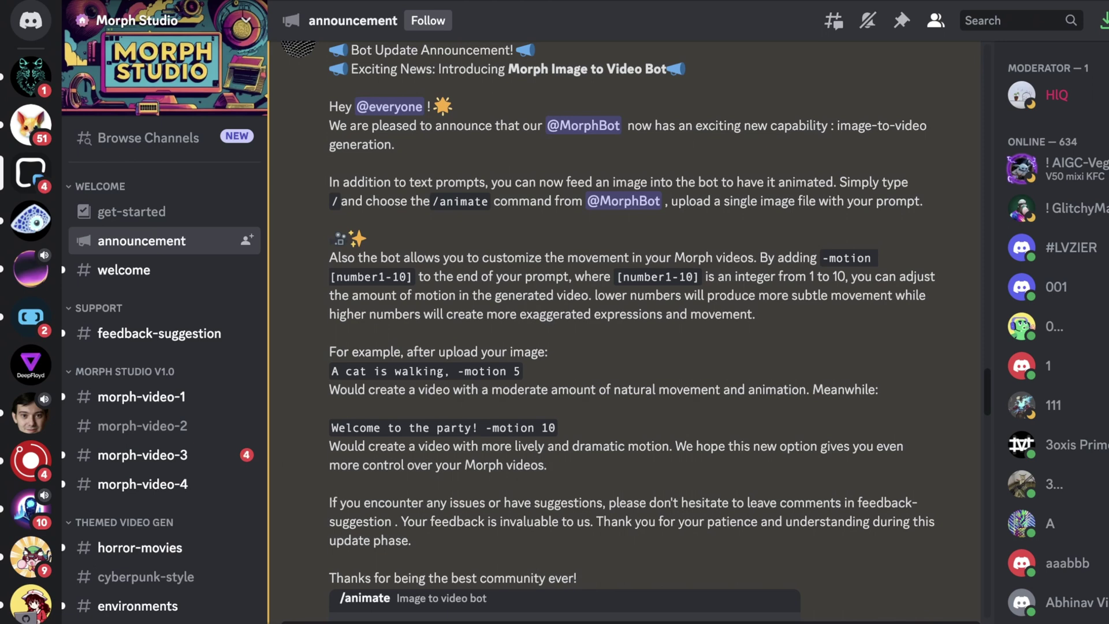
{"action": "scroll", "coordinate": [624, 329], "scroll_direction": "down", "scroll_amount": 10}
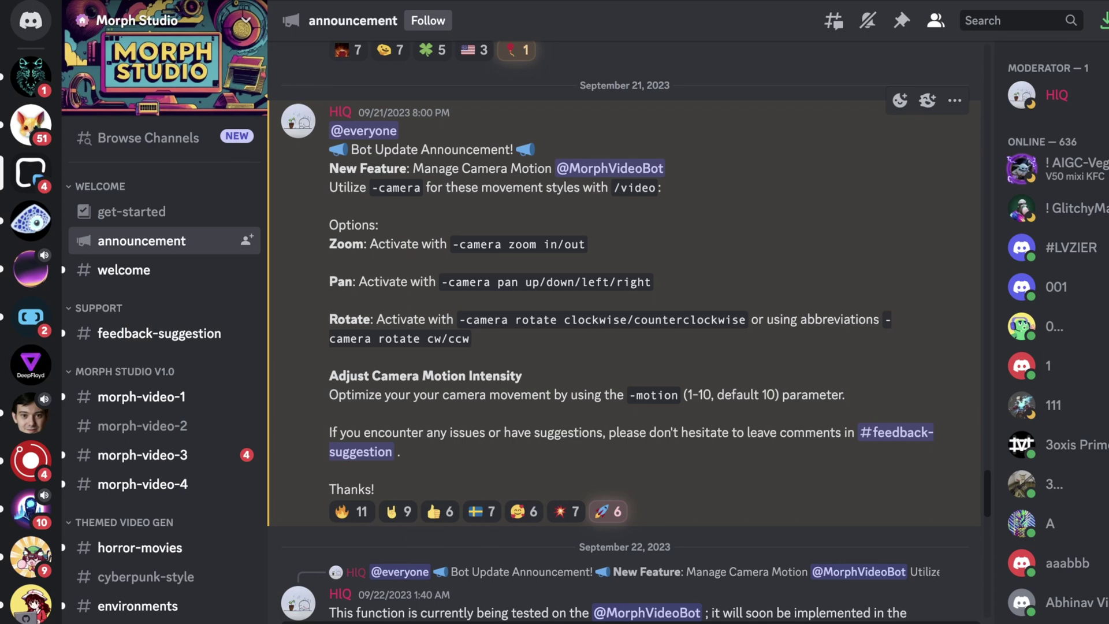
- Scroll through #morph-video-3 to the earlier ferrofluid video made with -motion 9 -fps 30
{"action": "scroll", "coordinate": [624, 332], "scroll_direction": "up", "scroll_amount": 1}
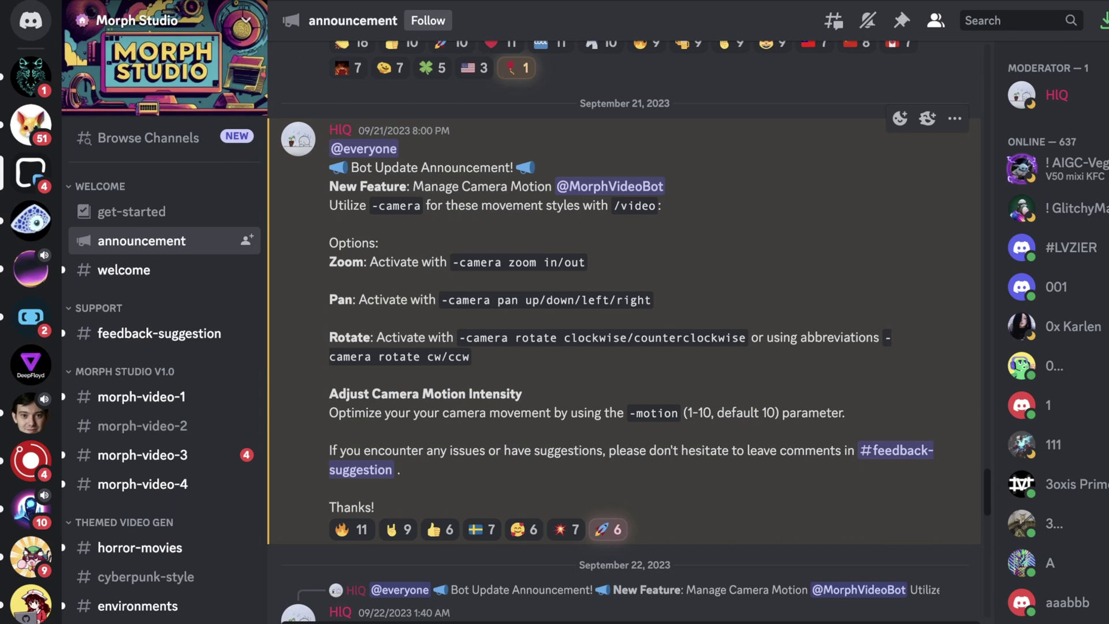
{"action": "scroll", "coordinate": [624, 330], "scroll_direction": "down", "scroll_amount": 10}
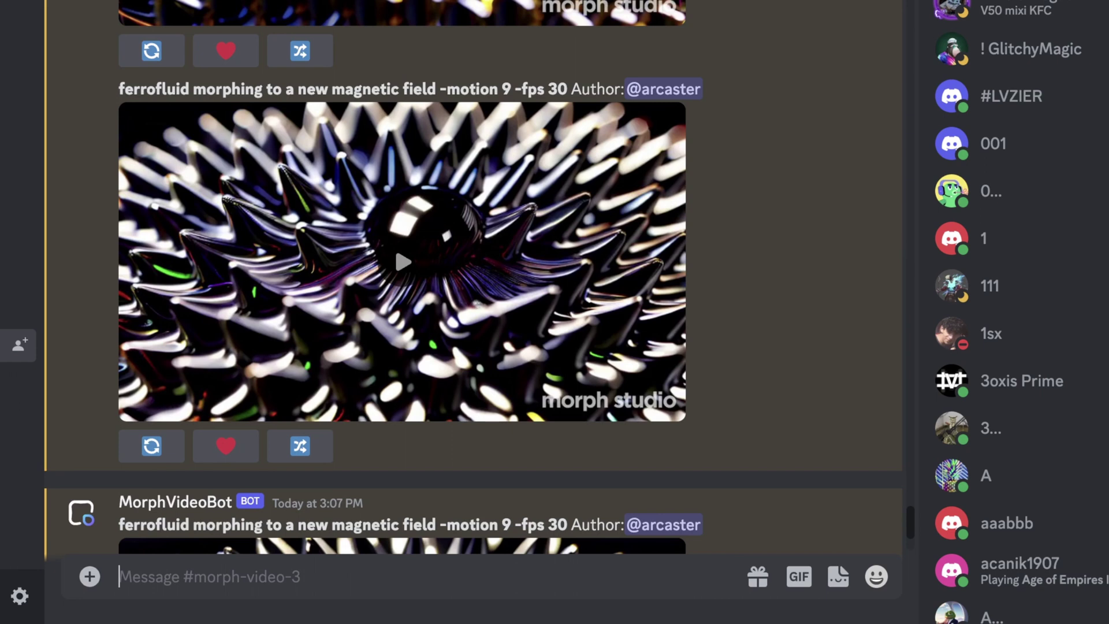
- Submit /video 'a lush forest during sunrise with a ufo landing' with --ar 16:9 -fps 30 -motion 8 -camer zoom
{"action": "type", "text": "/video"}
{"action": "key", "text": "Return"}
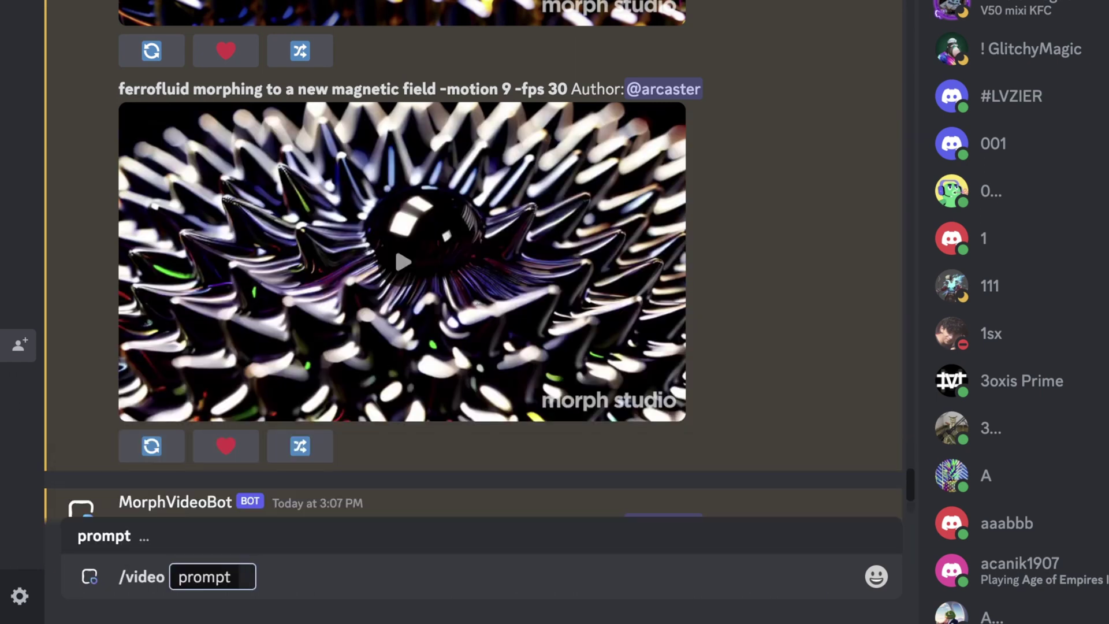
{"action": "type", "text": "a lu"}
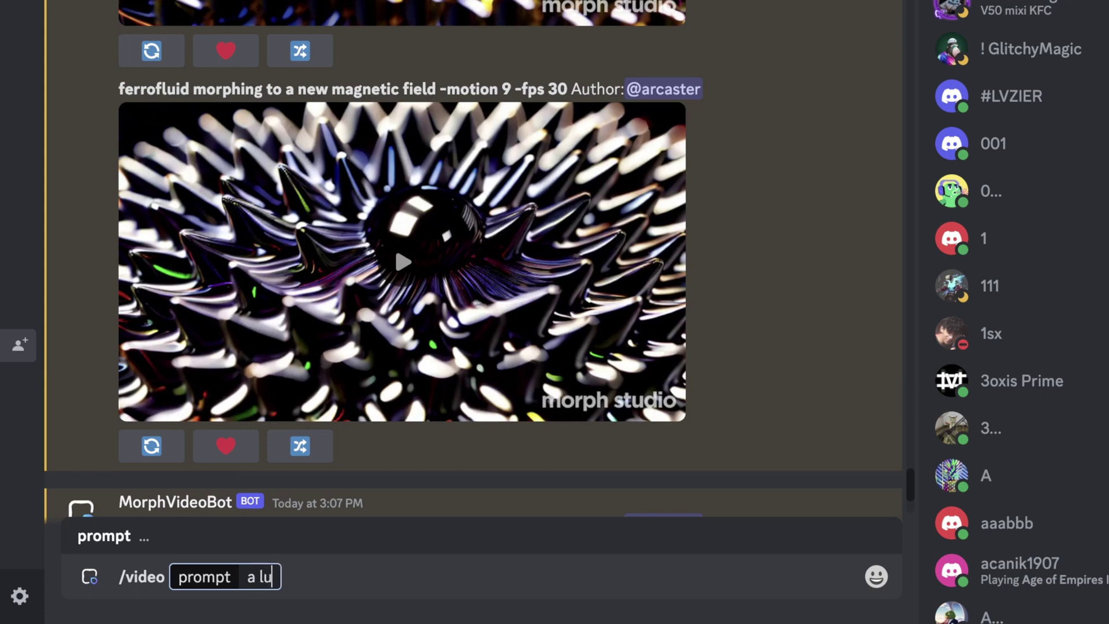
{"action": "type", "text": "sh forest during sunrise w"}
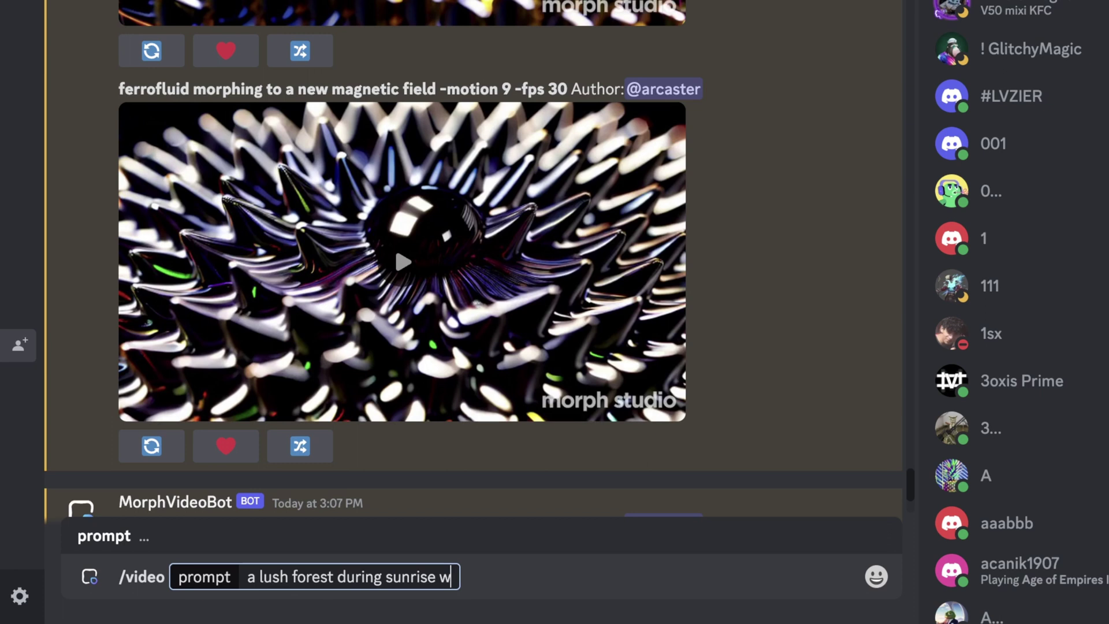
{"action": "type", "text": "ith a ufo land"}
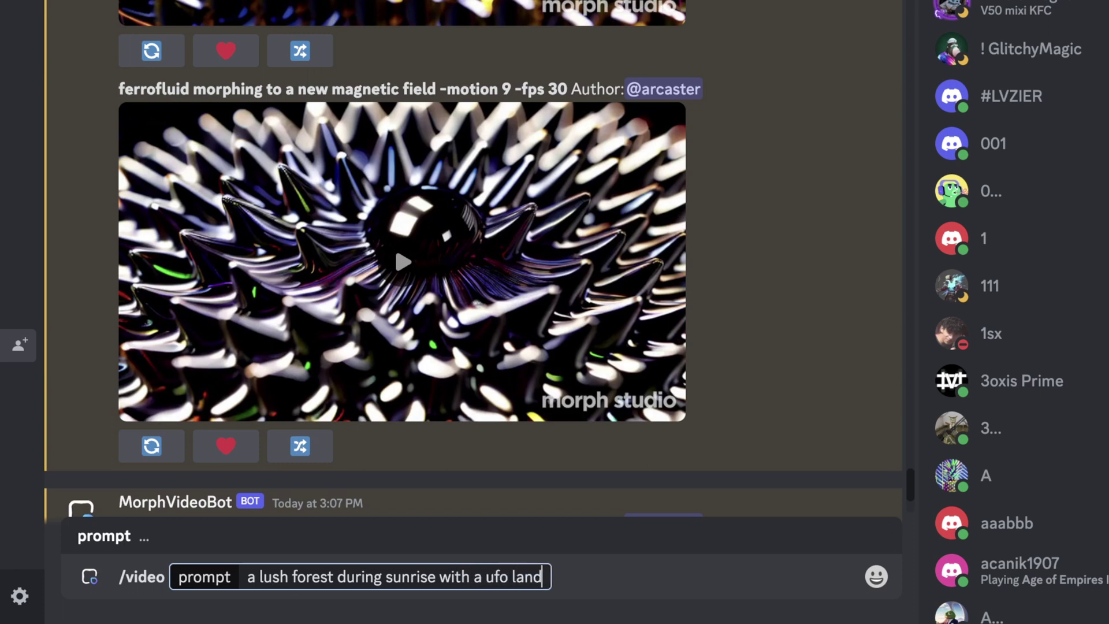
{"action": "type", "text": "ing --ar"}
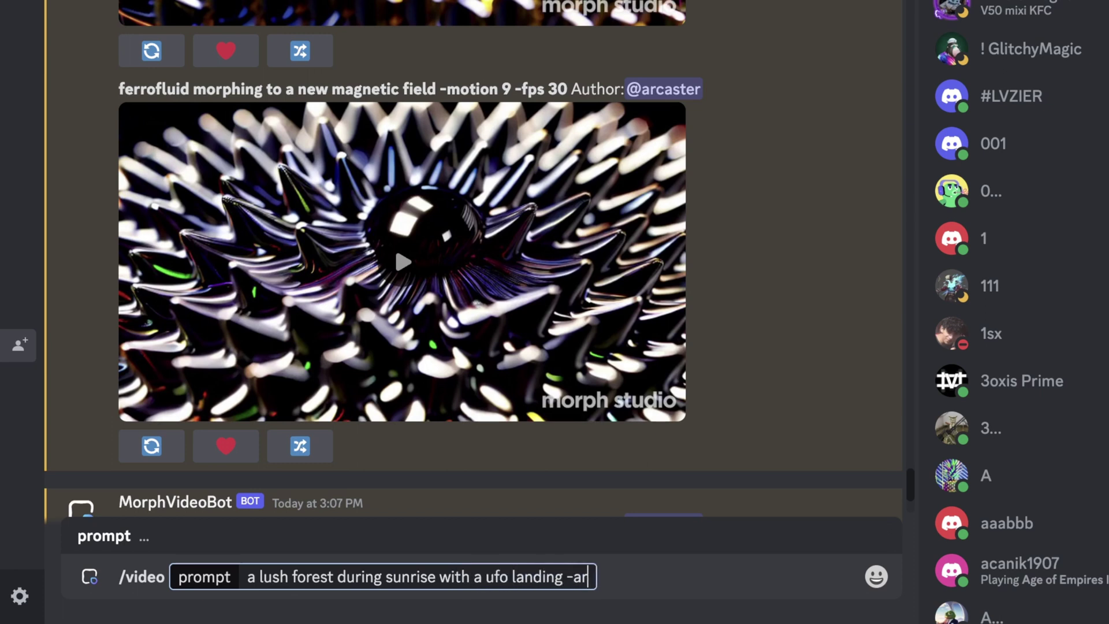
{"action": "type", "text": " 16:"}
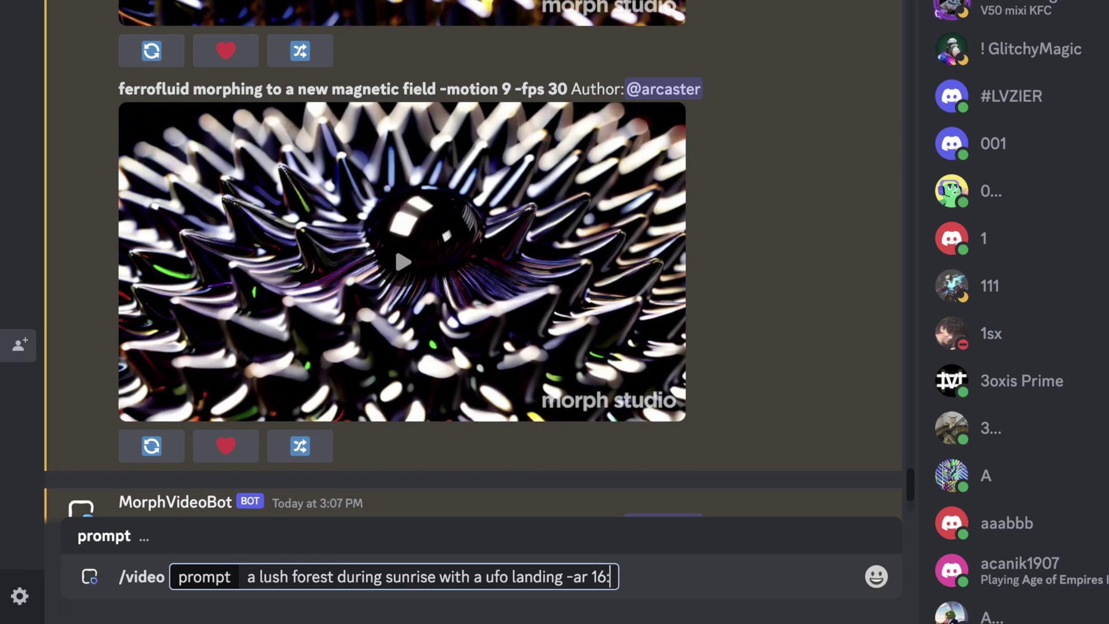
{"action": "type", "text": "9 -fps "}
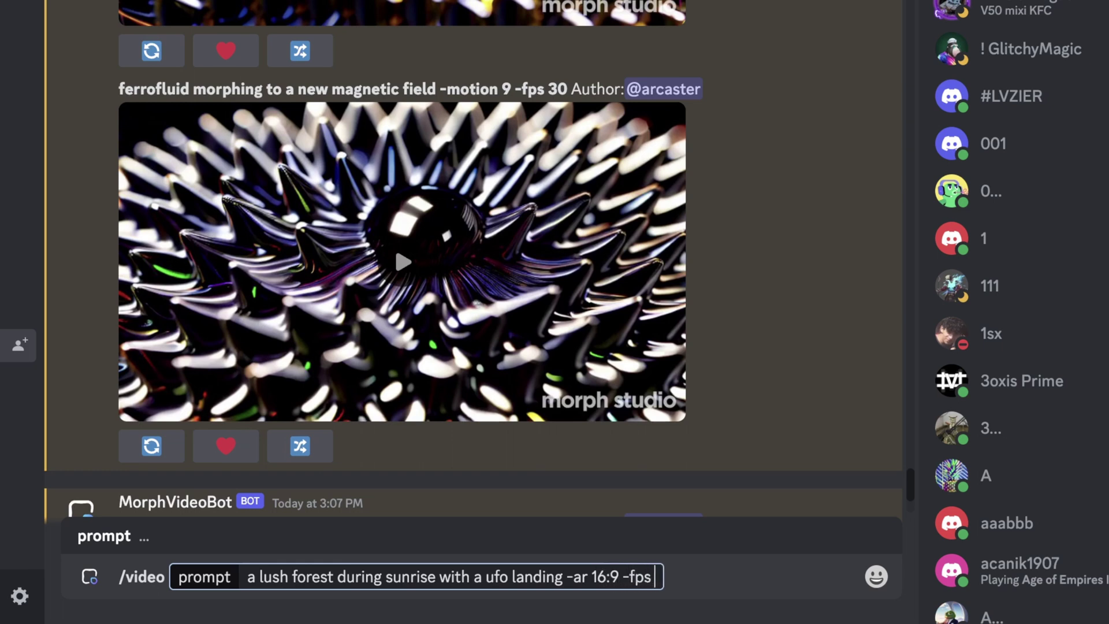
{"action": "type", "text": "30 -motion"}
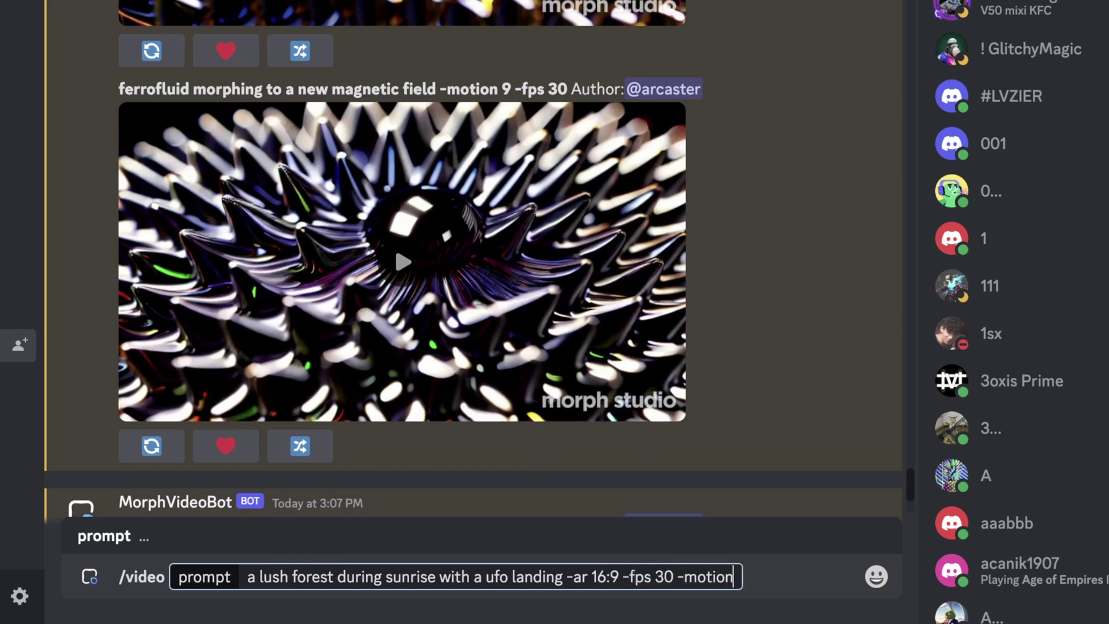
{"action": "type", "text": " 8 -camer zoom"}
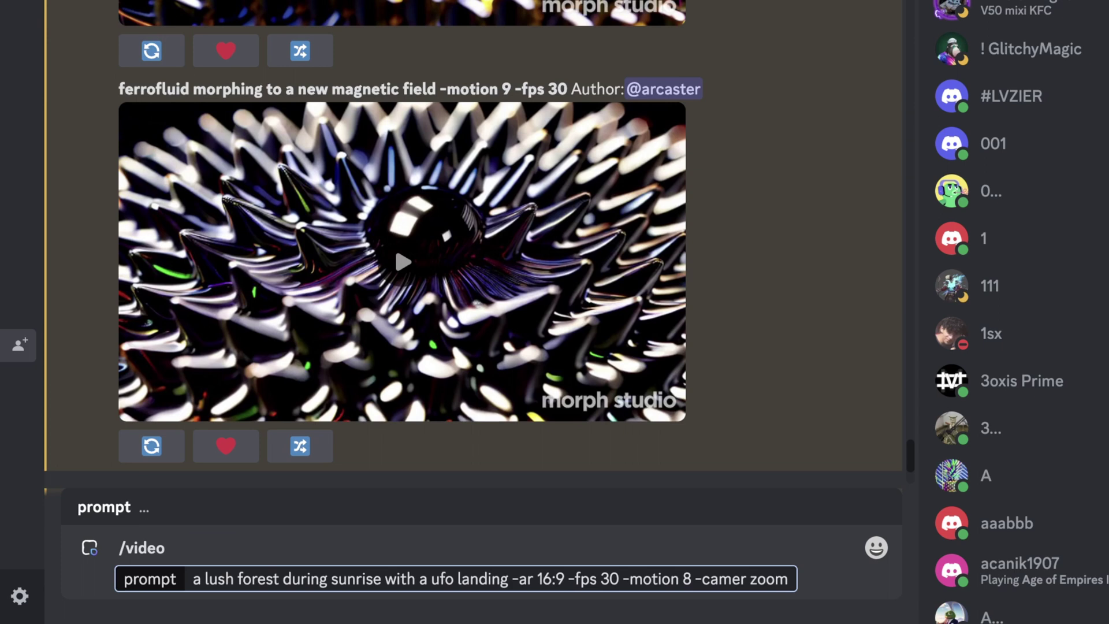
{"action": "key", "text": "Return"}
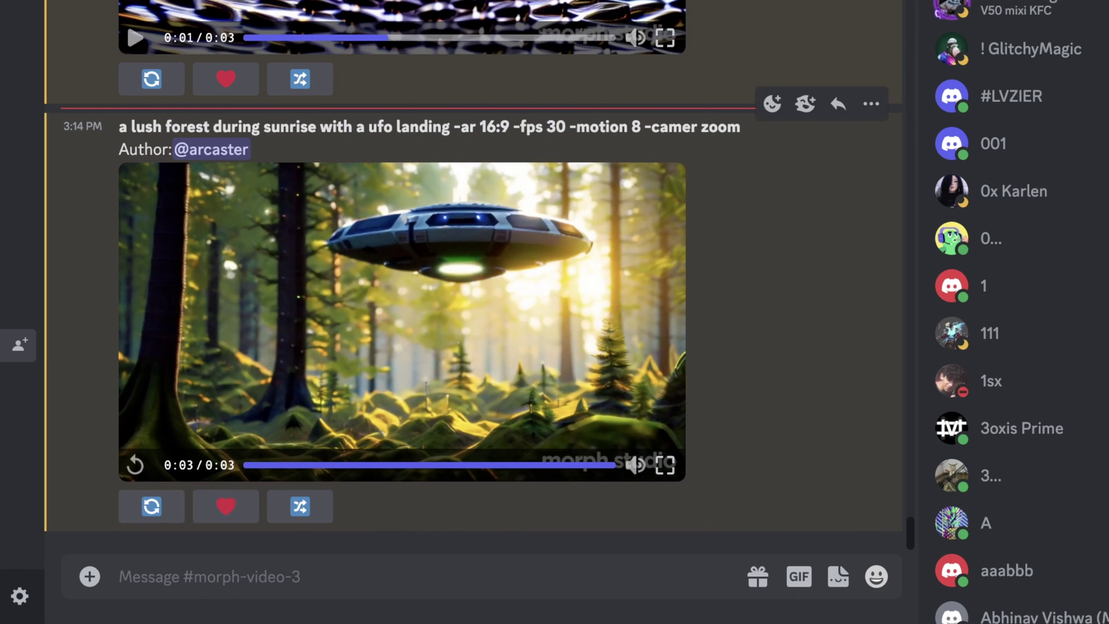
- Scroll up in #morph-video-3 to view the bot's finished UFO sunrise-forest clip
{"action": "scroll", "coordinate": [401, 312], "scroll_direction": "up", "scroll_amount": 10}
{"action": "scroll", "coordinate": [632, 306], "scroll_direction": "up", "scroll_amount": 6}
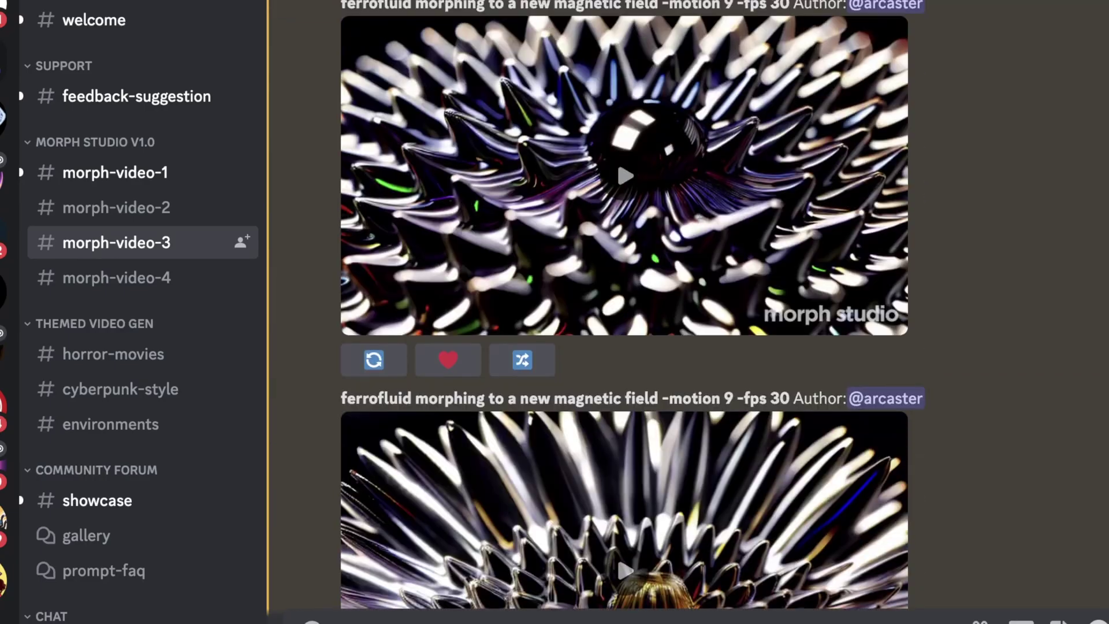
{"action": "scroll", "coordinate": [633, 306], "scroll_direction": "up", "scroll_amount": 10}
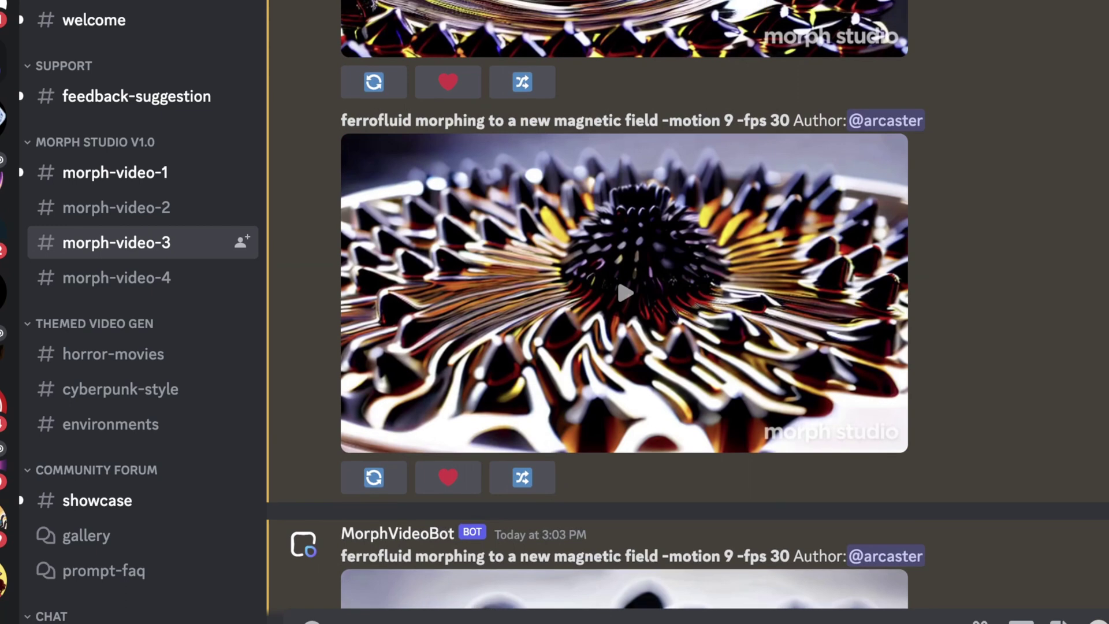
{"action": "scroll", "coordinate": [632, 305], "scroll_direction": "up", "scroll_amount": 7}
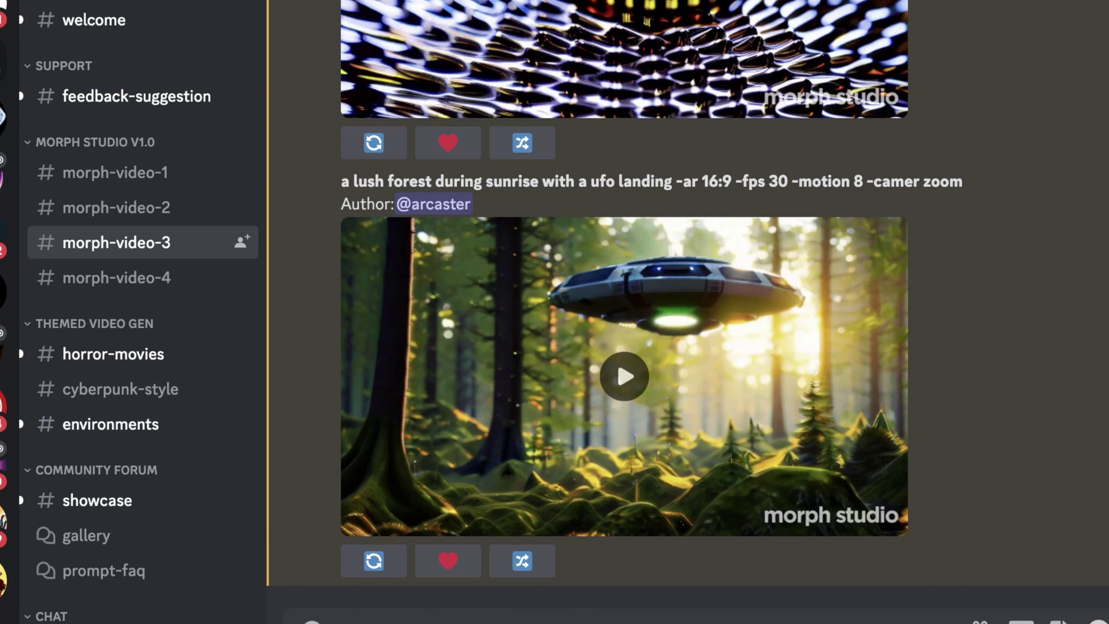
- Browse the HR Giger-style jungle videos in #horror-movies, then switch to #cyberpunk-style
{"action": "left_click", "coordinate": [114, 354]}
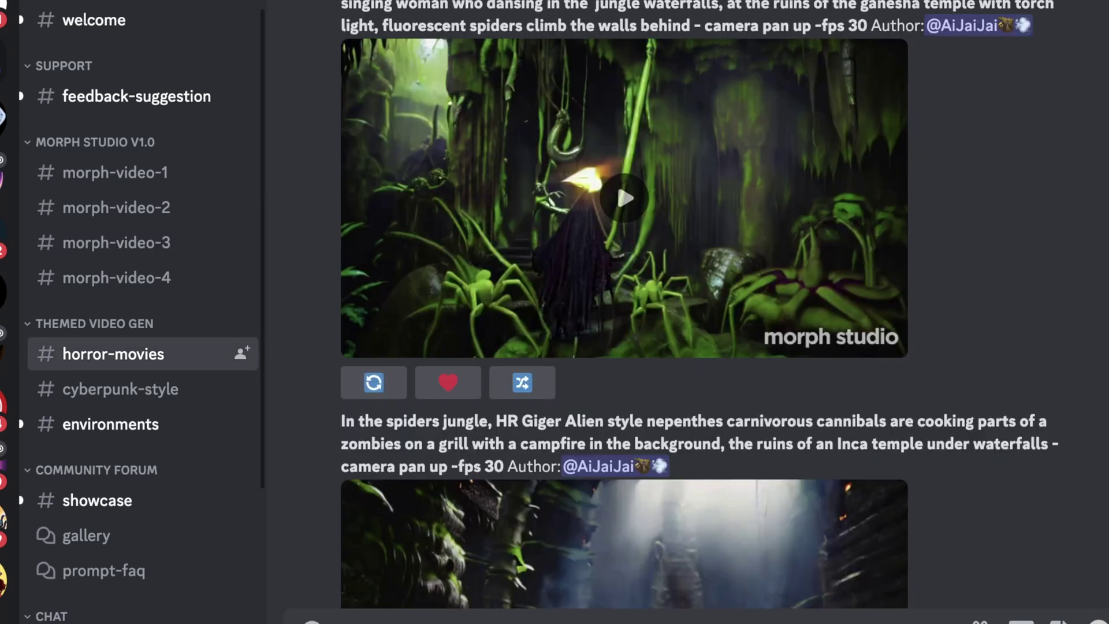
{"action": "scroll", "coordinate": [702, 305], "scroll_direction": "up", "scroll_amount": 15}
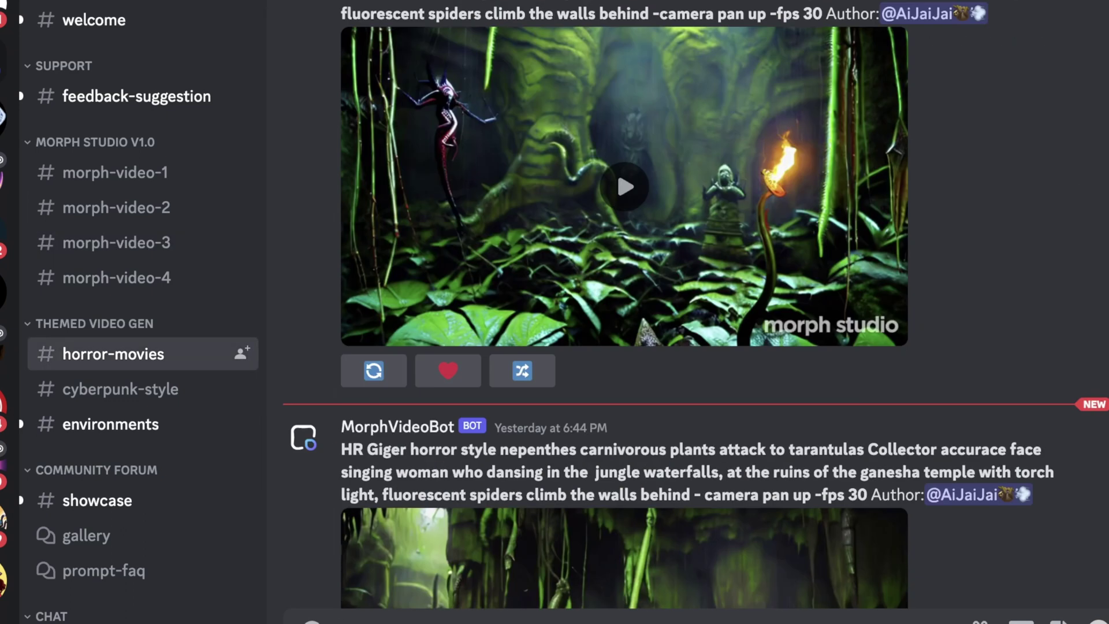
{"action": "scroll", "coordinate": [625, 306], "scroll_direction": "up", "scroll_amount": 15}
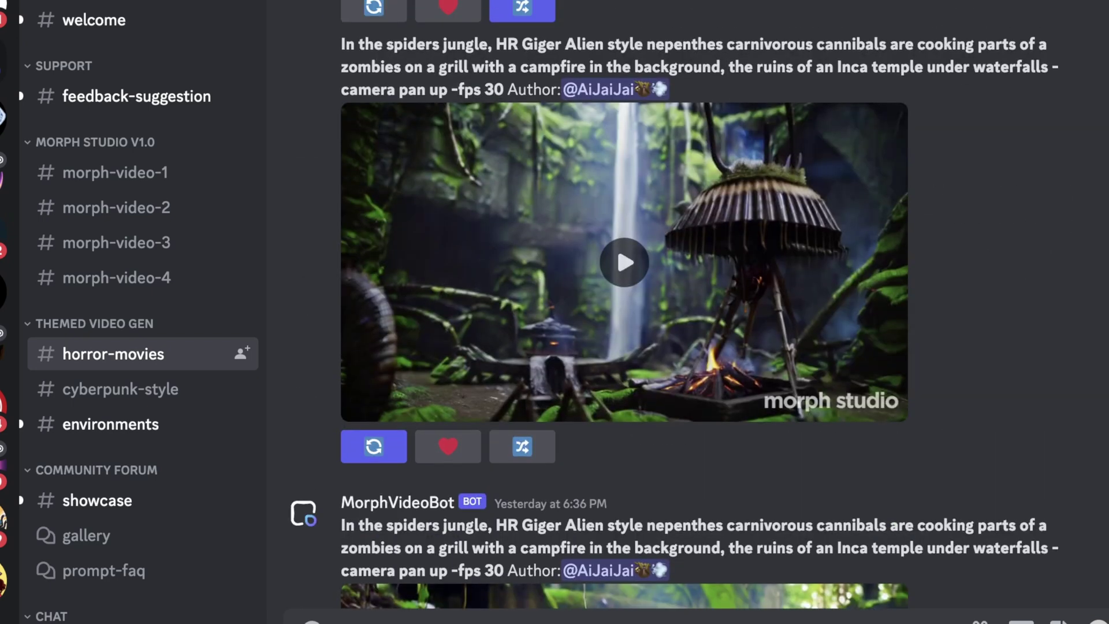
{"action": "scroll", "coordinate": [624, 305], "scroll_direction": "up", "scroll_amount": 15}
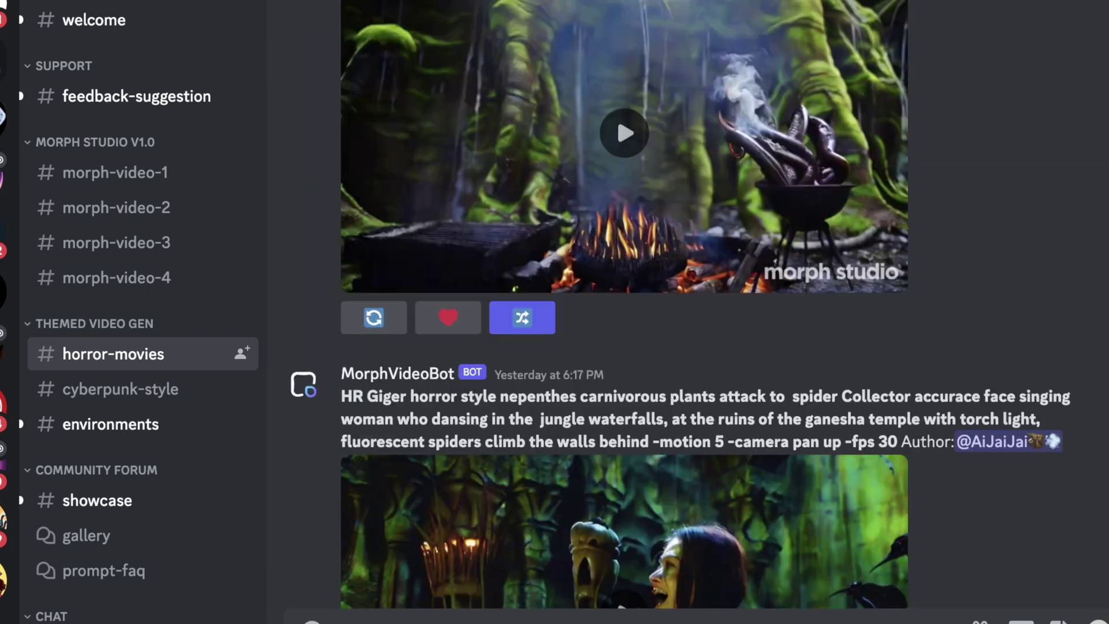
{"action": "scroll", "coordinate": [617, 86], "scroll_direction": "up", "scroll_amount": 15}
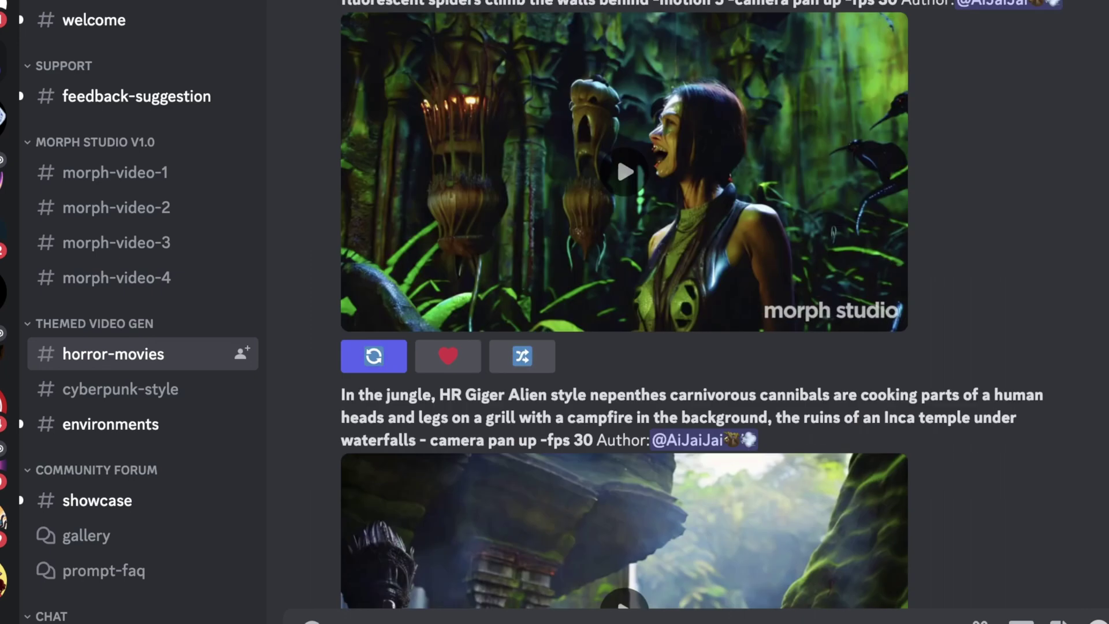
{"action": "scroll", "coordinate": [624, 305], "scroll_direction": "down", "scroll_amount": 15}
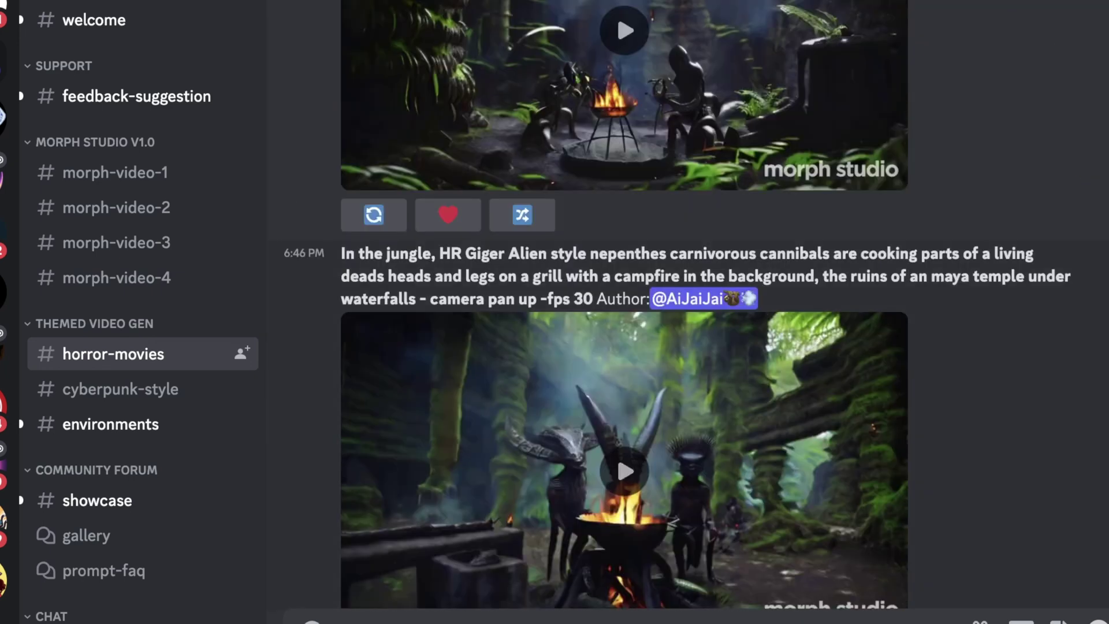
{"action": "scroll", "coordinate": [624, 305], "scroll_direction": "down", "scroll_amount": 10}
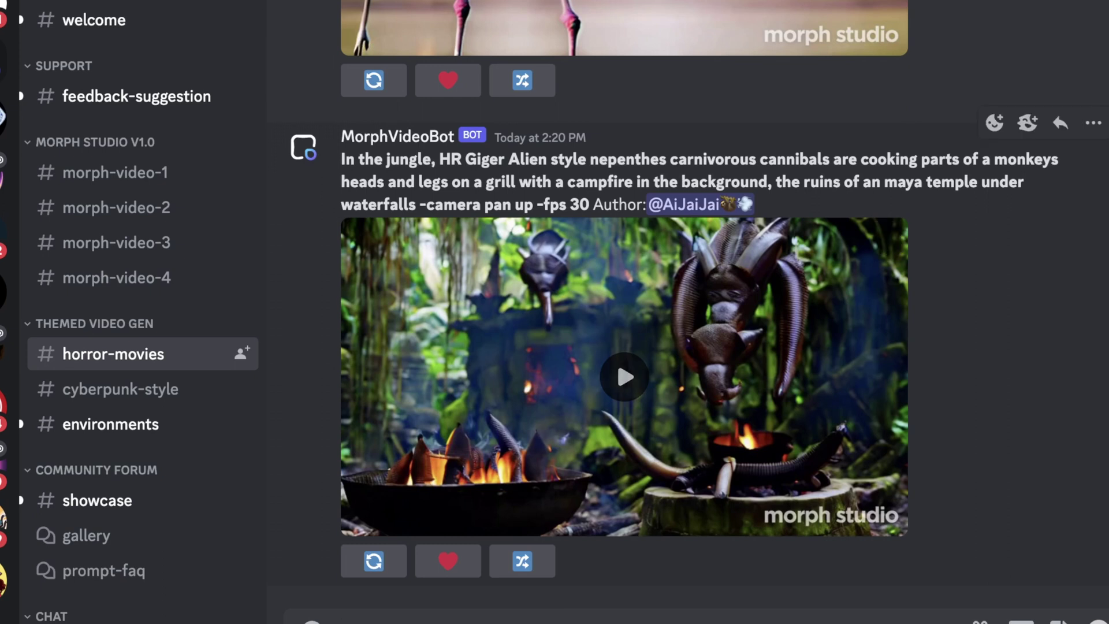
{"action": "key", "text": "alt+Down"}
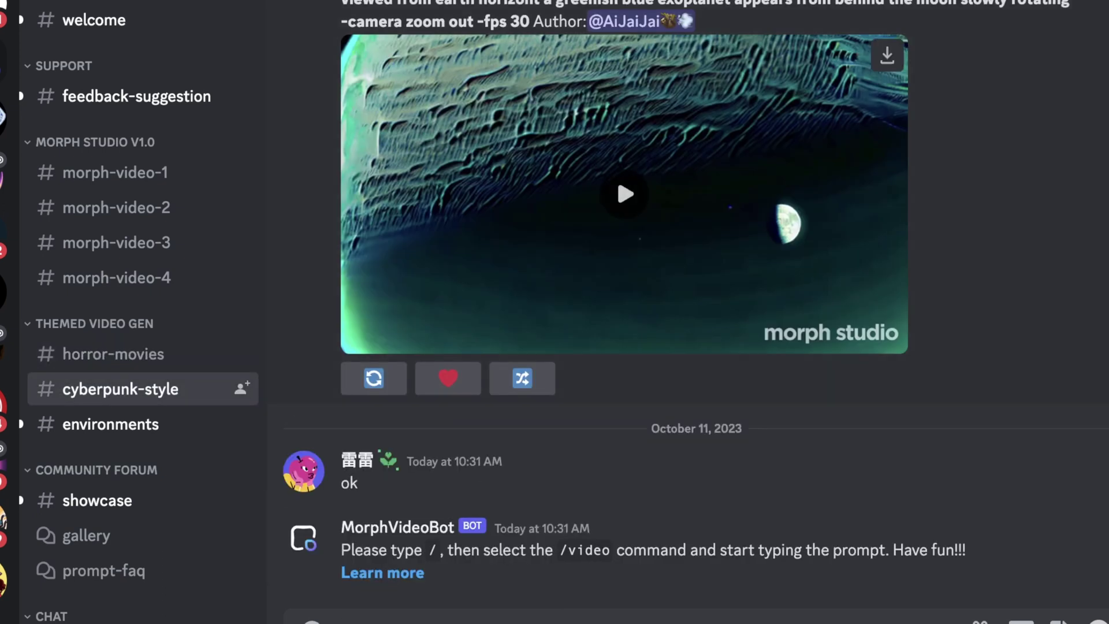
- Play the Revomax thermos cup ad and the Giger temple video among older cyberpunk-style examples
{"action": "scroll", "coordinate": [624, 306], "scroll_direction": "up", "scroll_amount": 10}
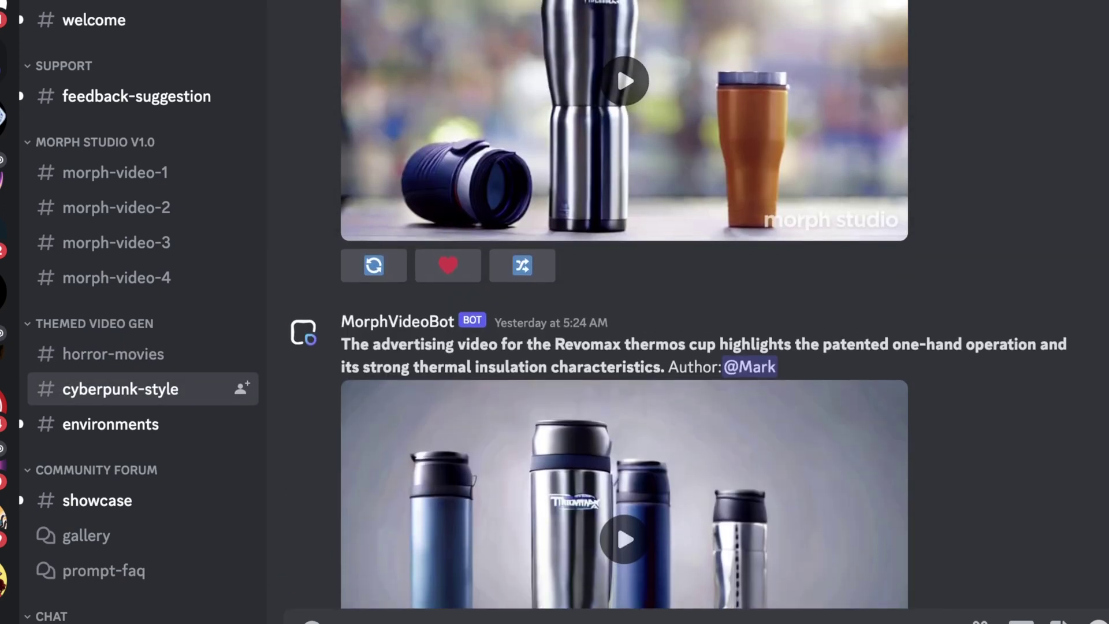
{"action": "left_click", "coordinate": [625, 81]}
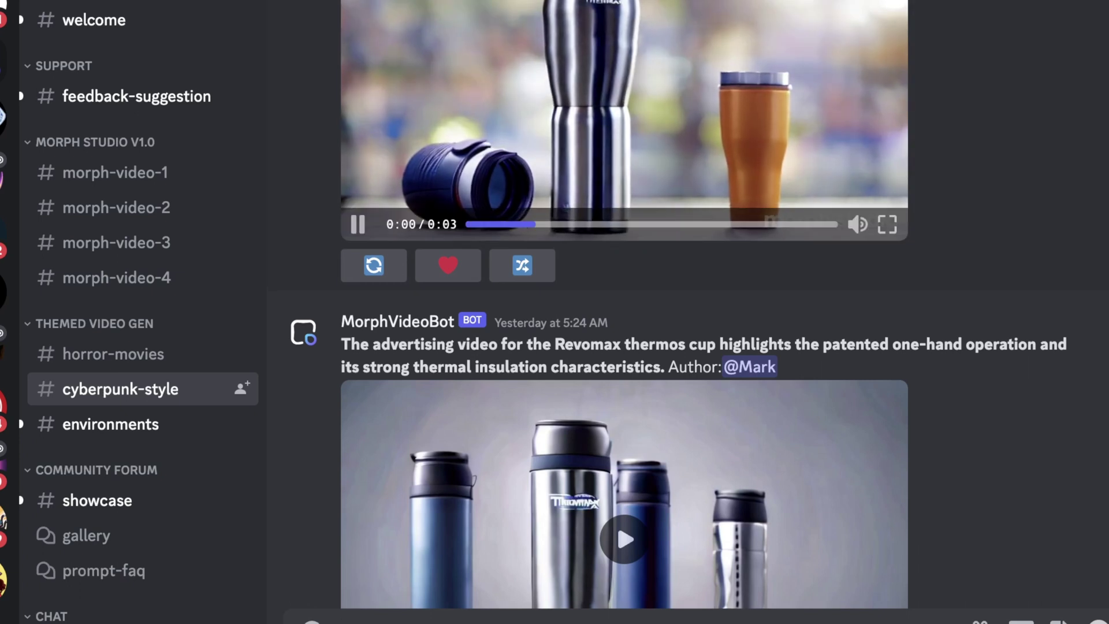
{"action": "scroll", "coordinate": [624, 306], "scroll_direction": "up", "scroll_amount": 3}
{"action": "scroll", "coordinate": [625, 306], "scroll_direction": "up", "scroll_amount": 15}
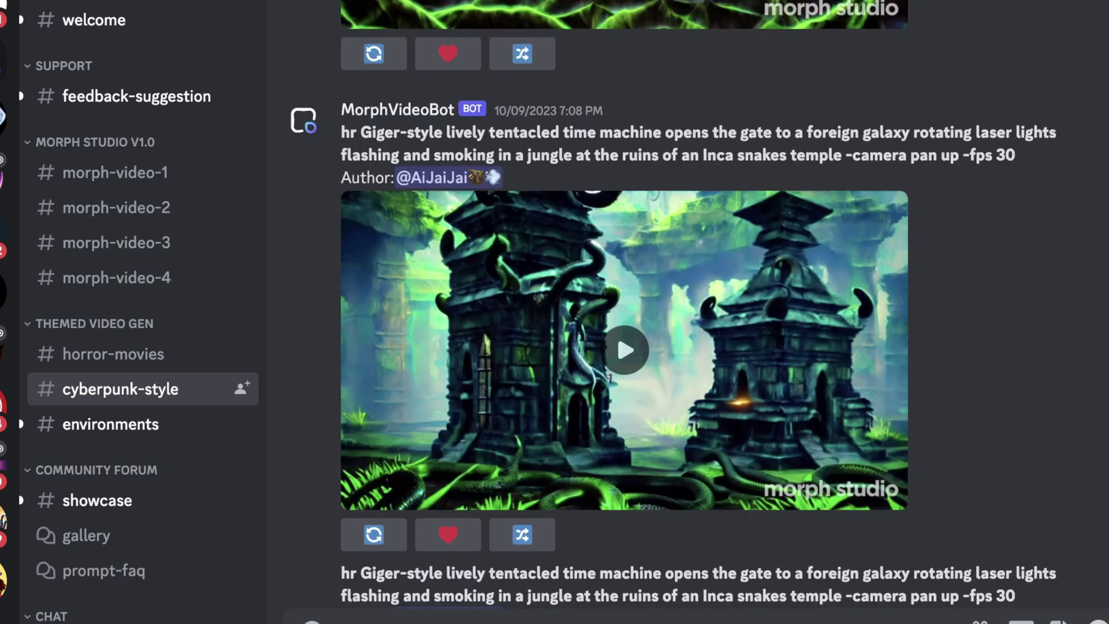
{"action": "left_click", "coordinate": [625, 350]}
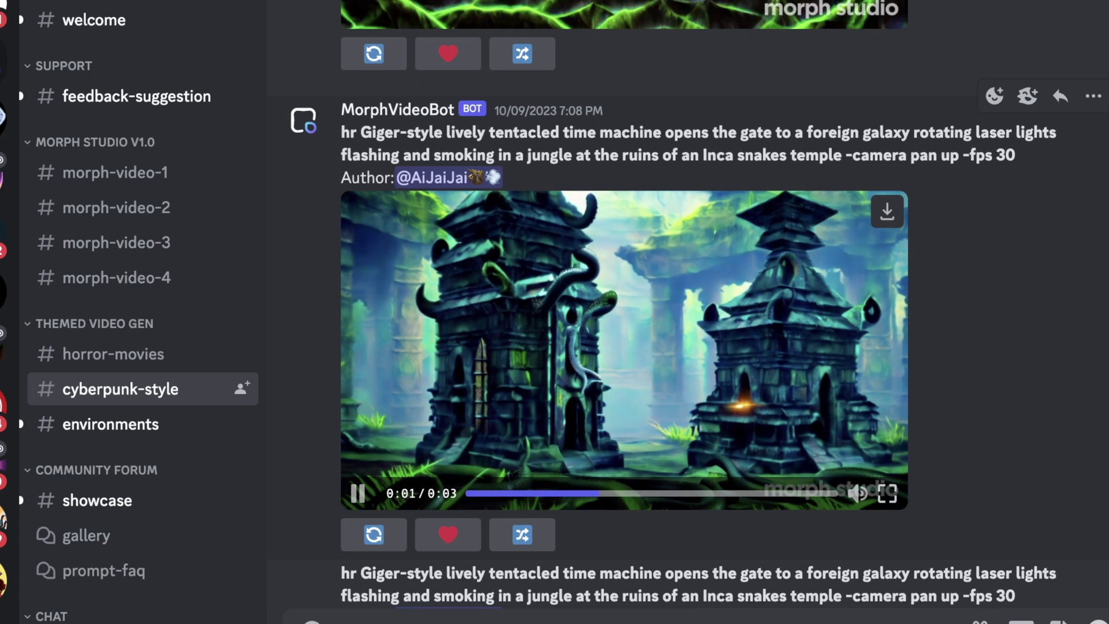
{"action": "scroll", "coordinate": [624, 306], "scroll_direction": "up", "scroll_amount": 9}
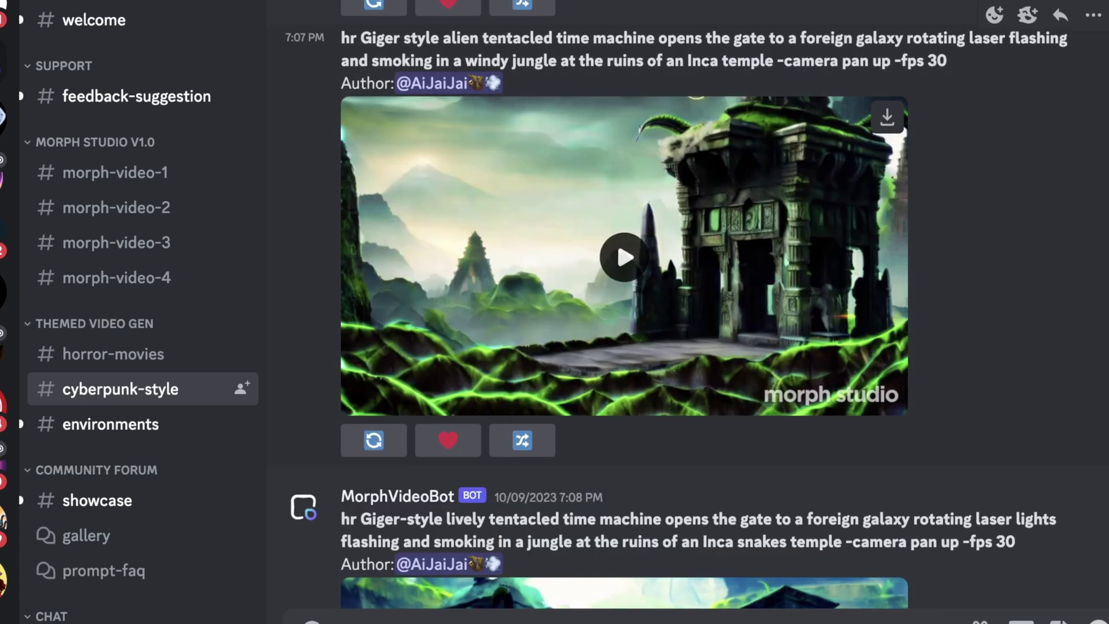
{"action": "scroll", "coordinate": [624, 306], "scroll_direction": "up", "scroll_amount": 9}
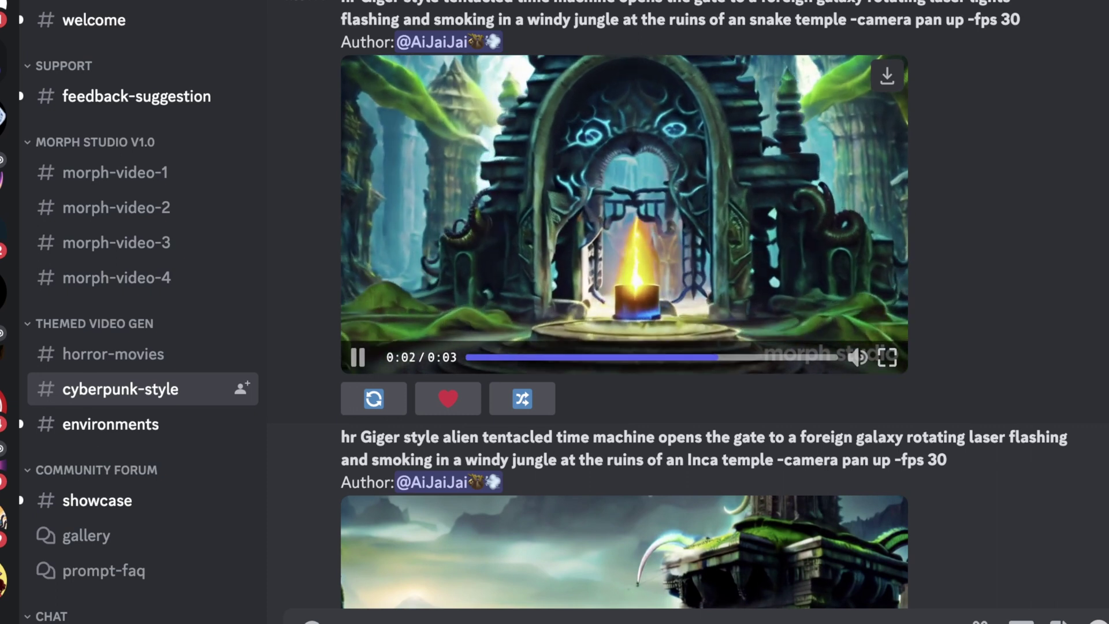
{"action": "scroll", "coordinate": [624, 305], "scroll_direction": "up", "scroll_amount": 6}
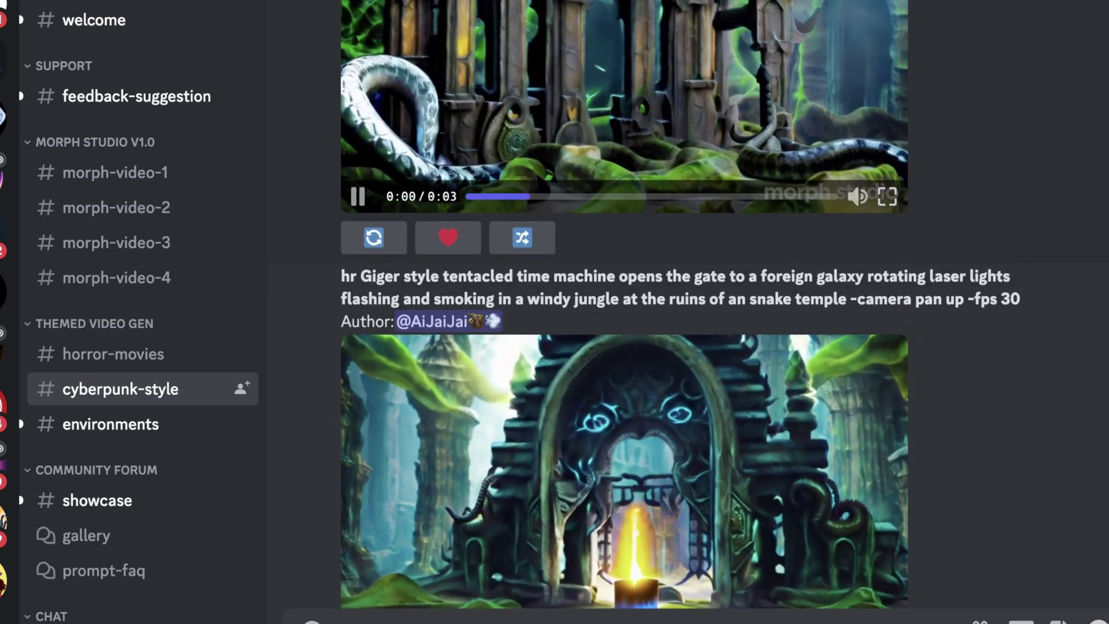
{"action": "scroll", "coordinate": [624, 305], "scroll_direction": "up", "scroll_amount": 3}
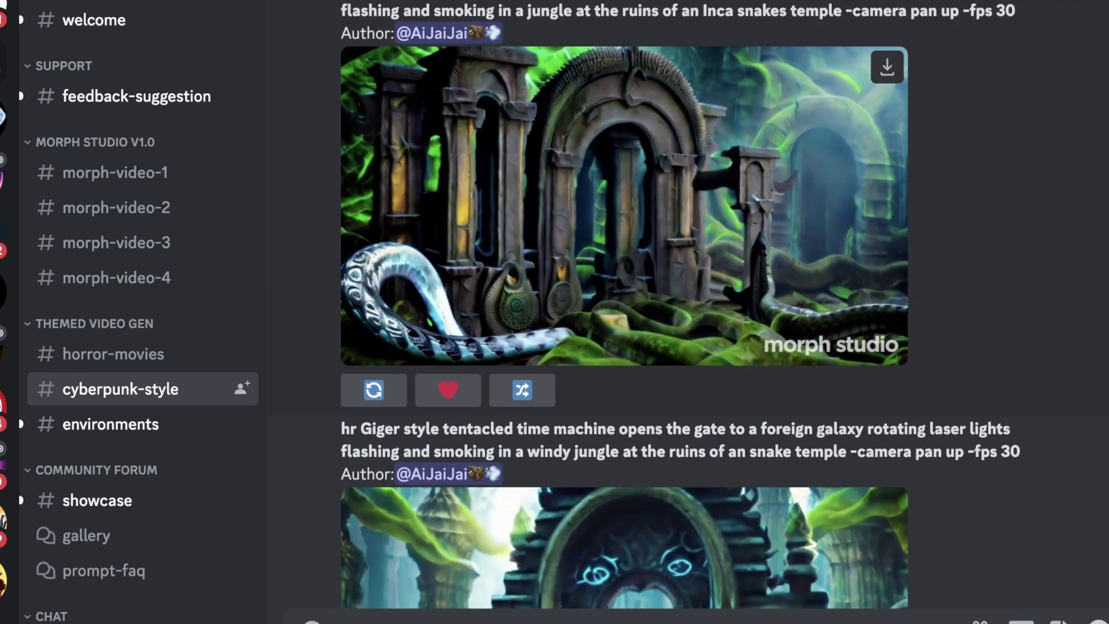